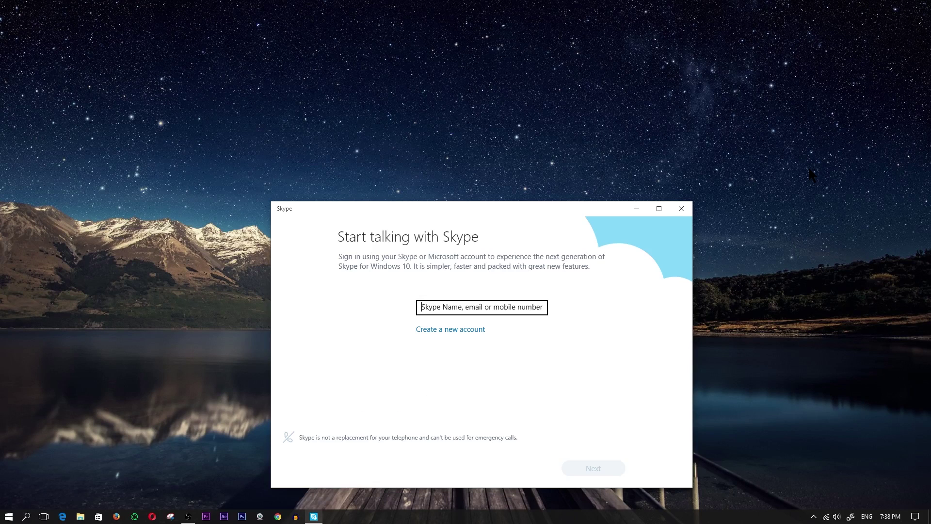
Sign in to Skype with the account e-mail address and password
drag(545, 207, 543, 117)
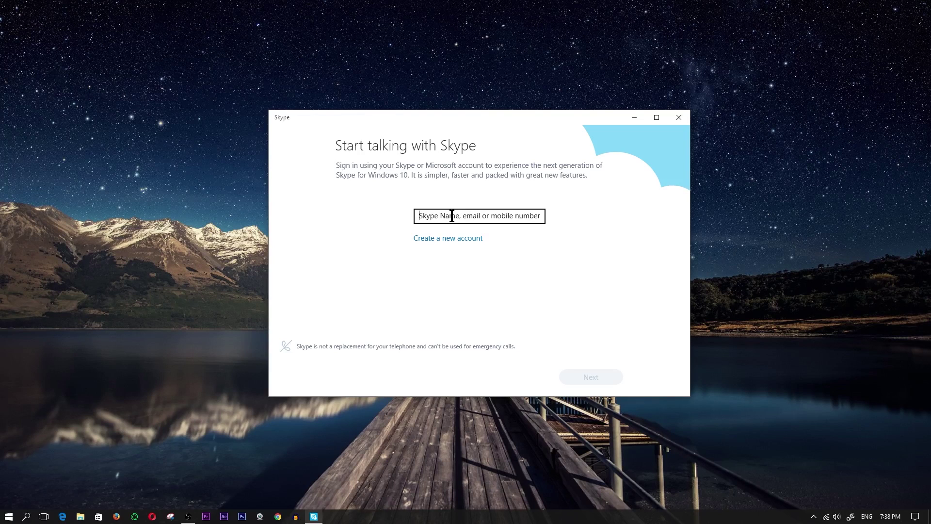
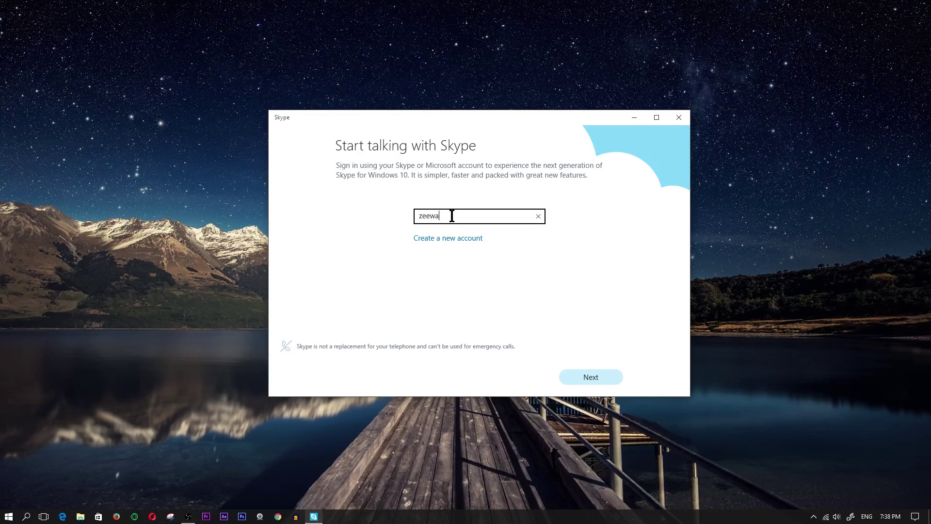
key(Return)
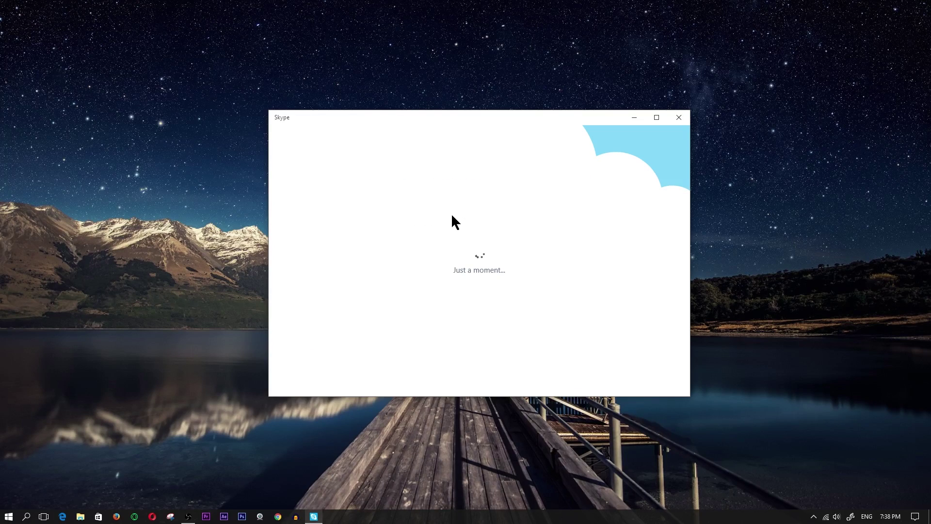
text(•)
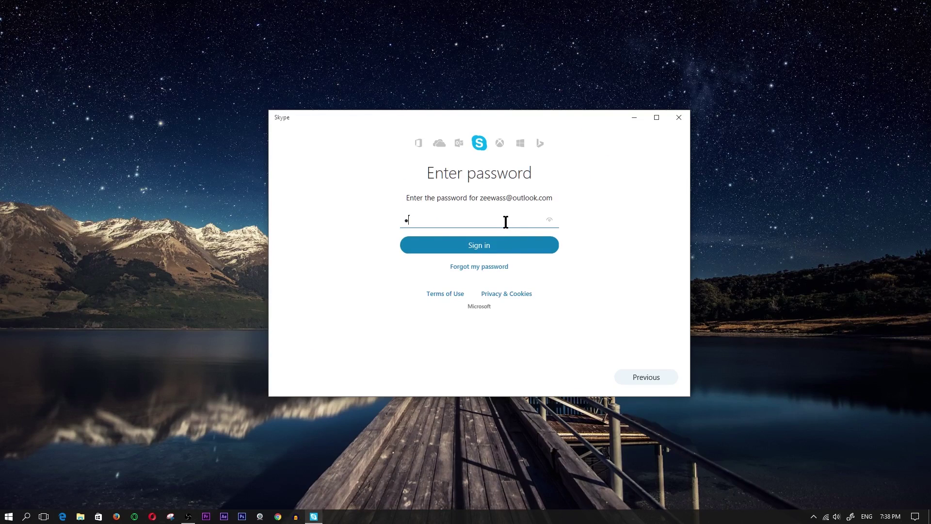
text(•••••••••)
key(Return)
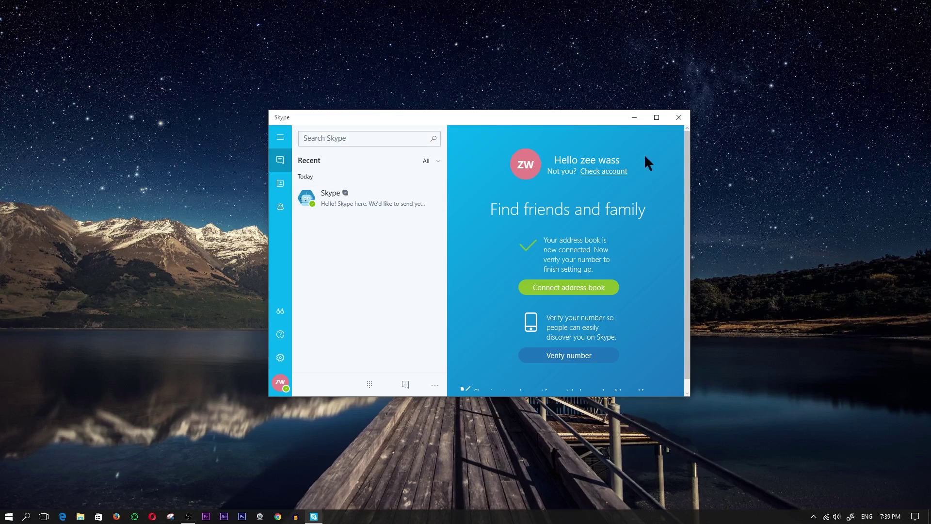
Maximize the Skype window and briefly view phone number verification before returning
click(657, 117)
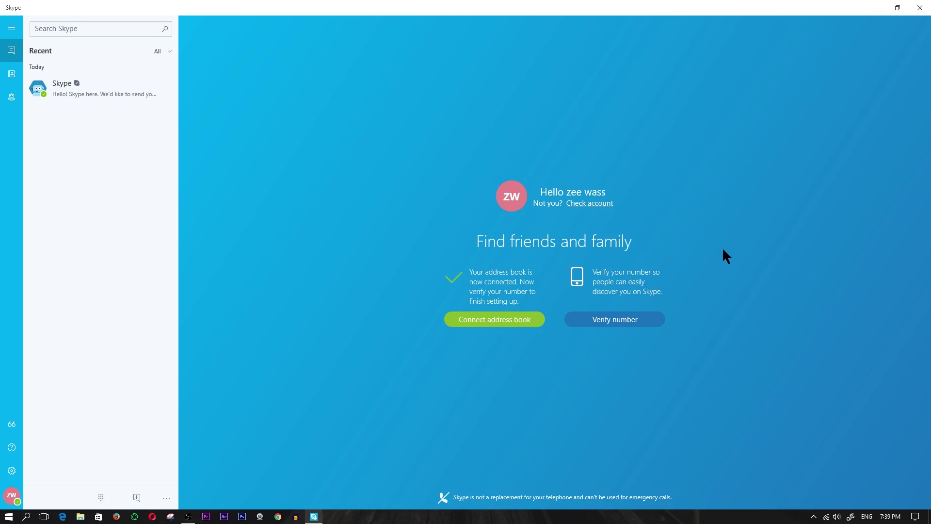
click(622, 316)
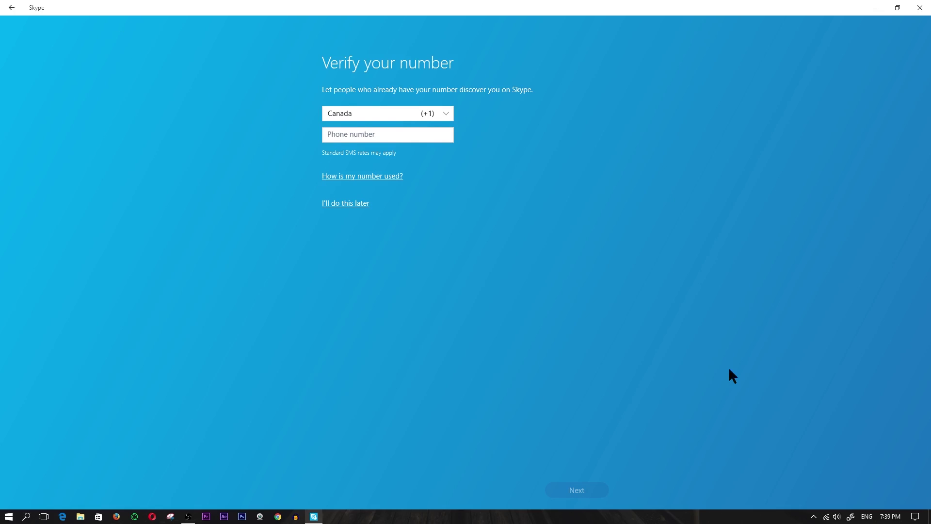
click(12, 8)
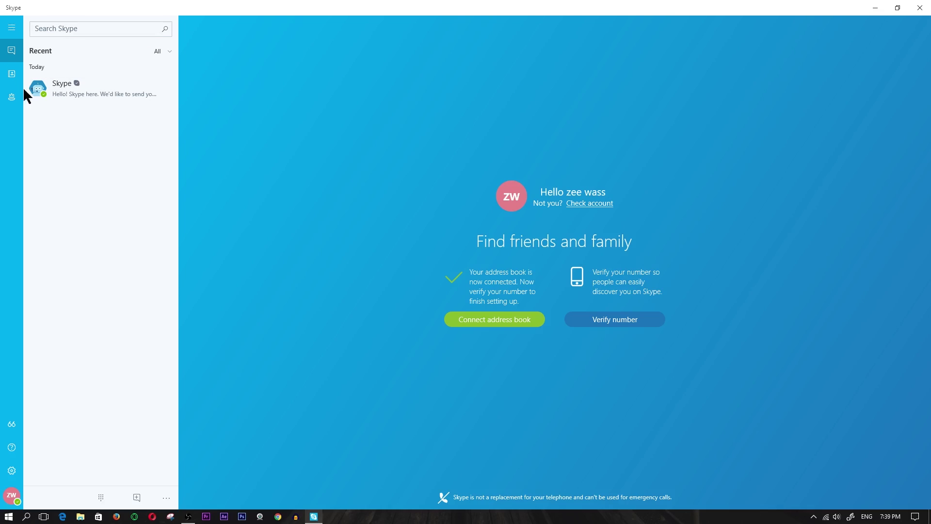
click(12, 28)
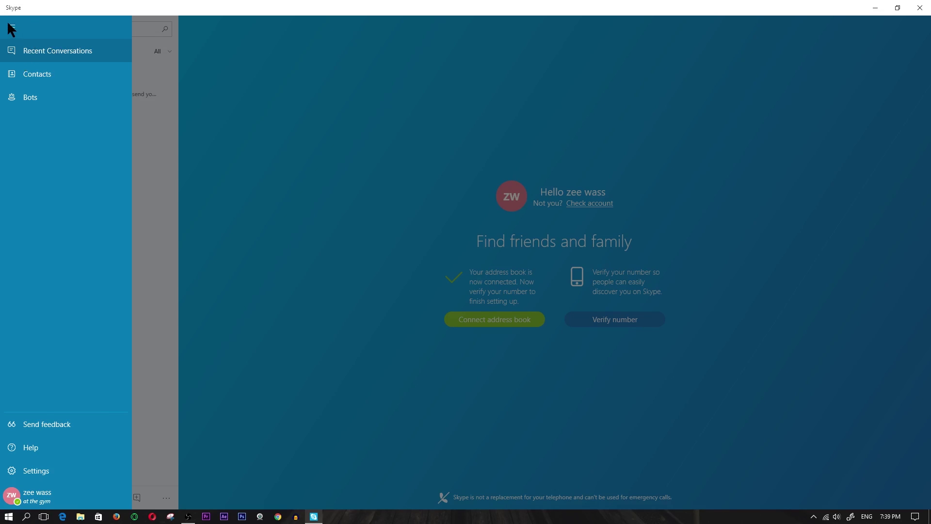
click(12, 28)
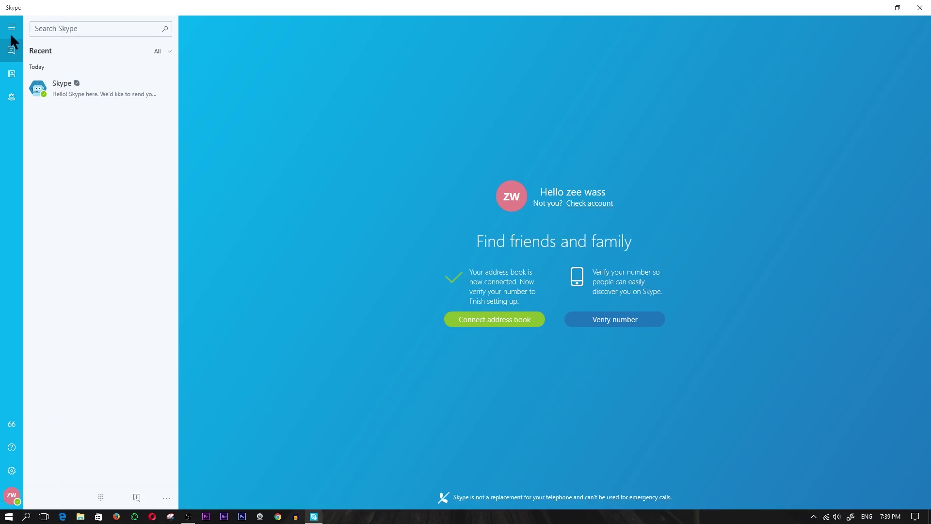
click(11, 27)
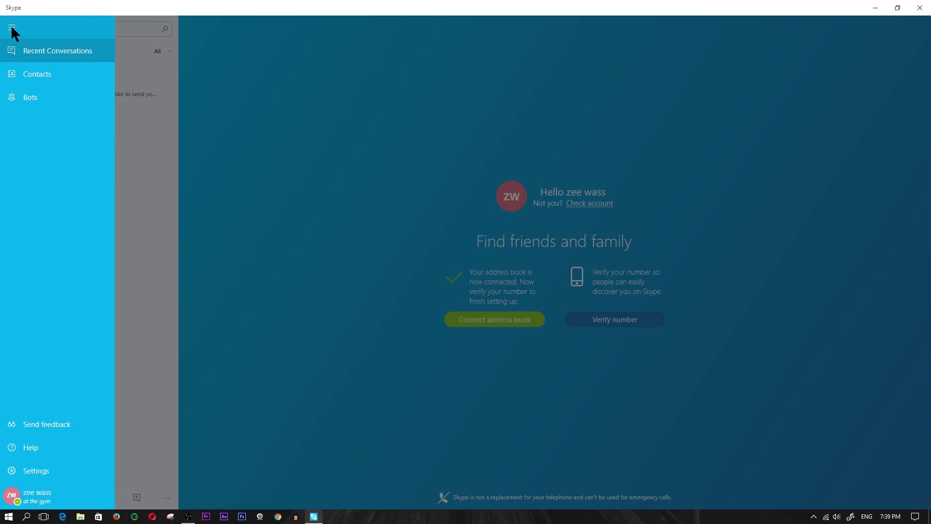
click(74, 51)
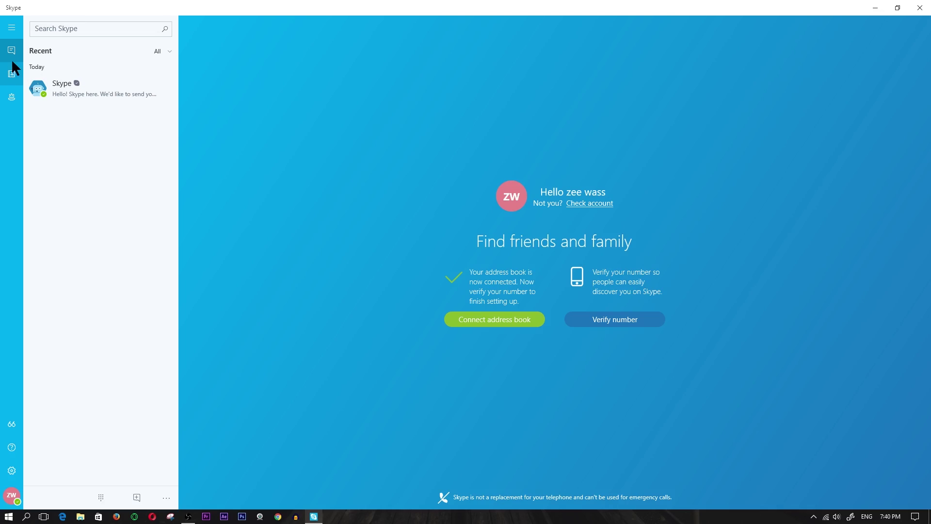
Show the Contacts list and open the public directory search for adding people
click(11, 74)
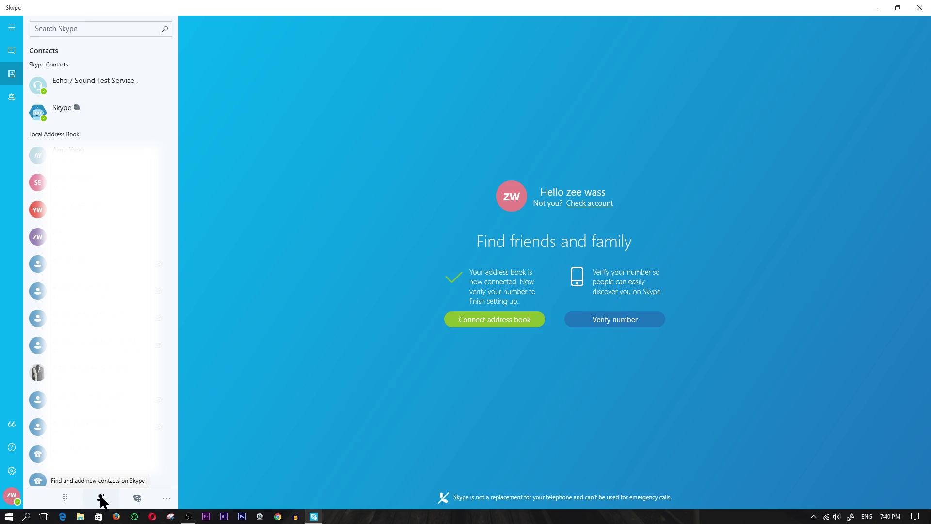
click(98, 497)
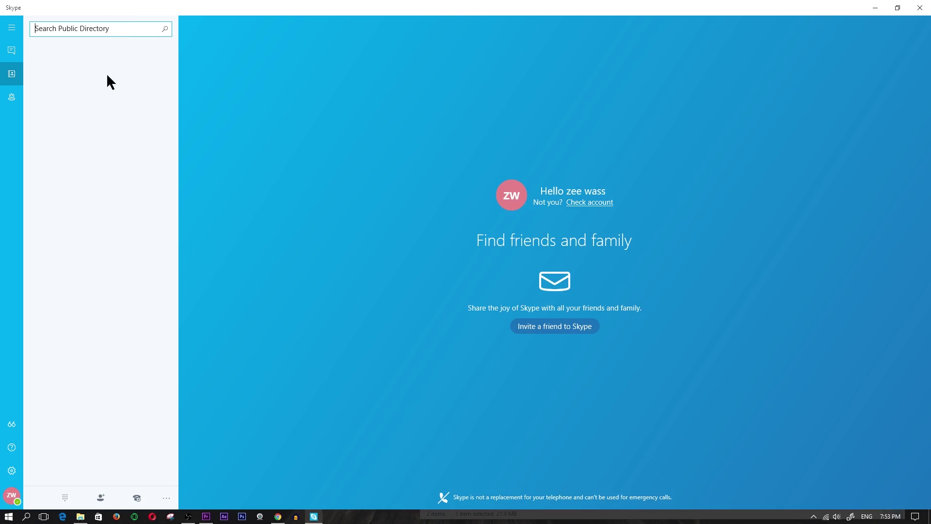
Look up the contact's Skype name in the public directory and send a contact request
text(silentwalkah)
click(87, 72)
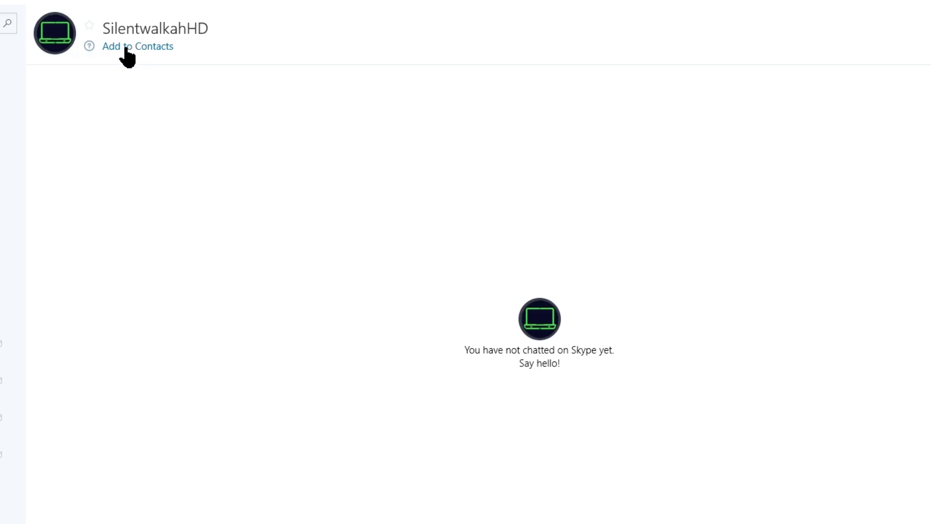
click(127, 47)
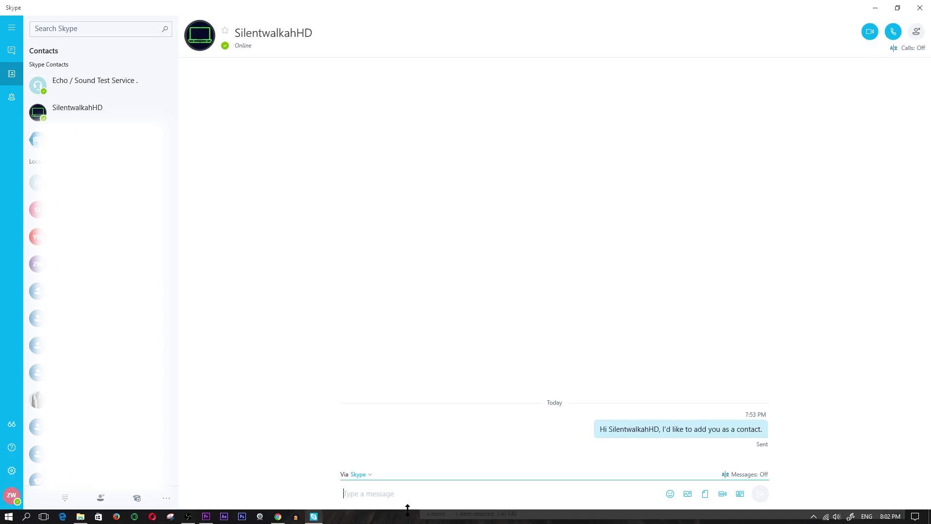
Send the message 'dhjhfjsfd' to the contact and place a video call
click(377, 496)
text(dhjhfjsfd)
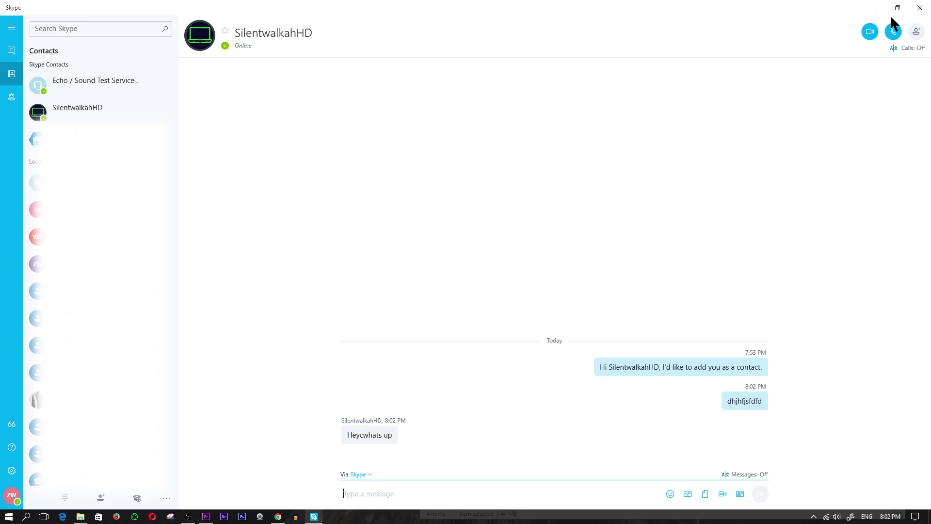
click(865, 34)
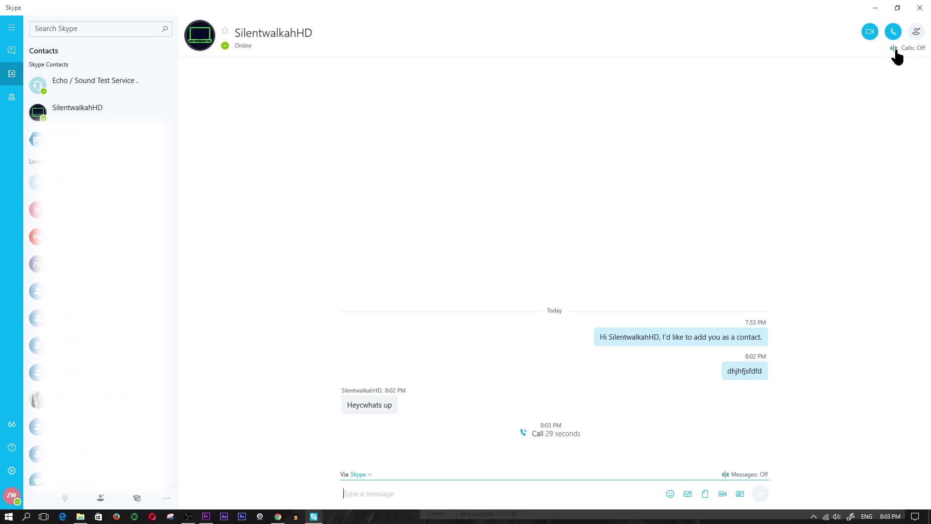
Open the add-participants panel, then cancel it without adding anyone
click(920, 32)
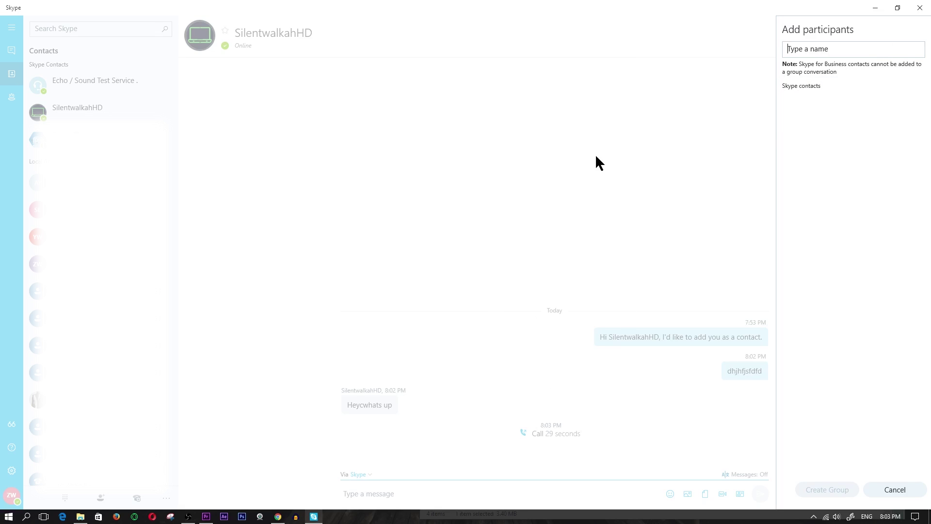
click(621, 150)
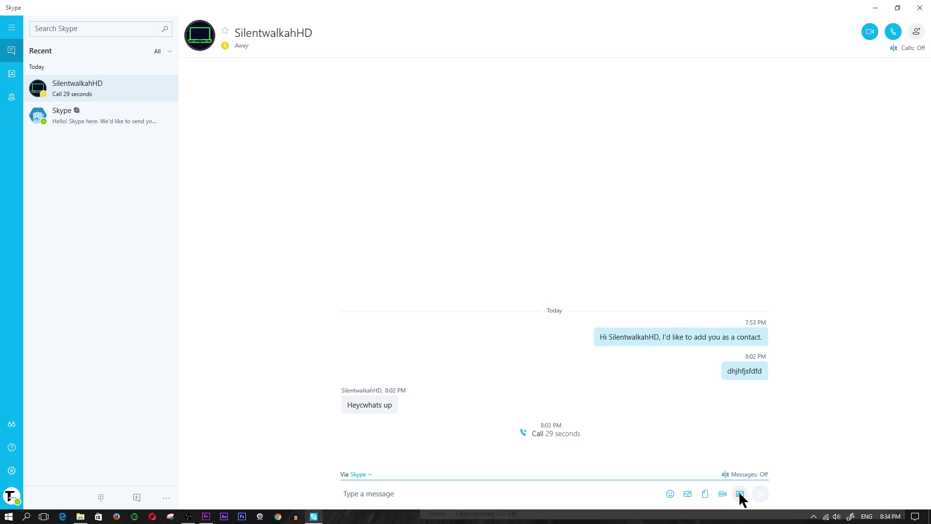
click(740, 494)
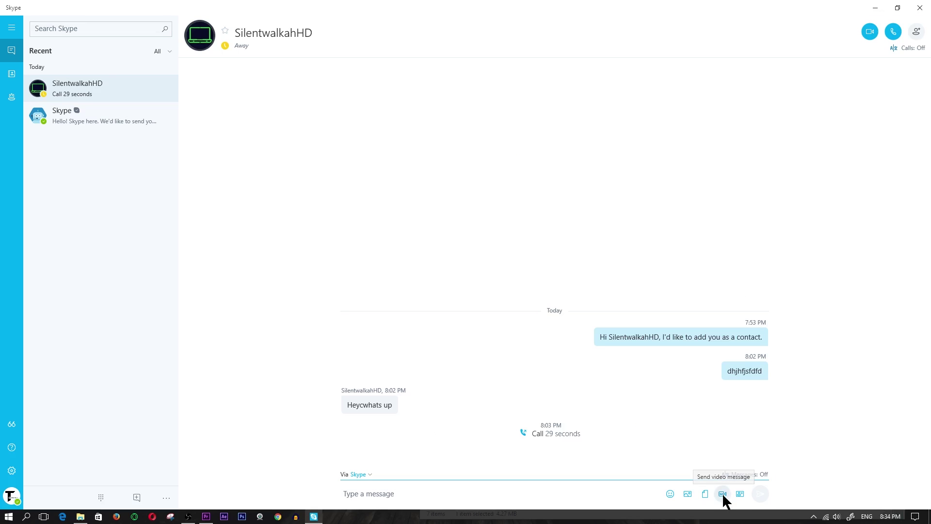
click(722, 493)
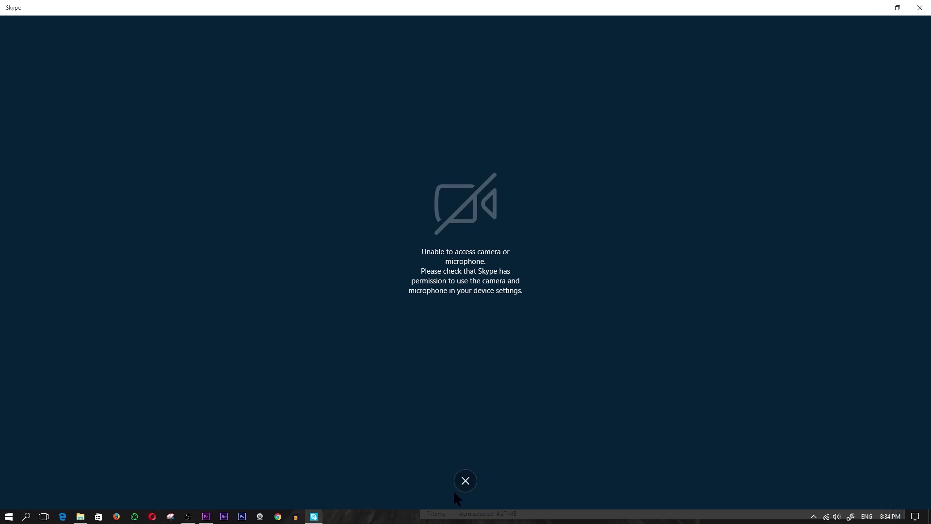
click(467, 482)
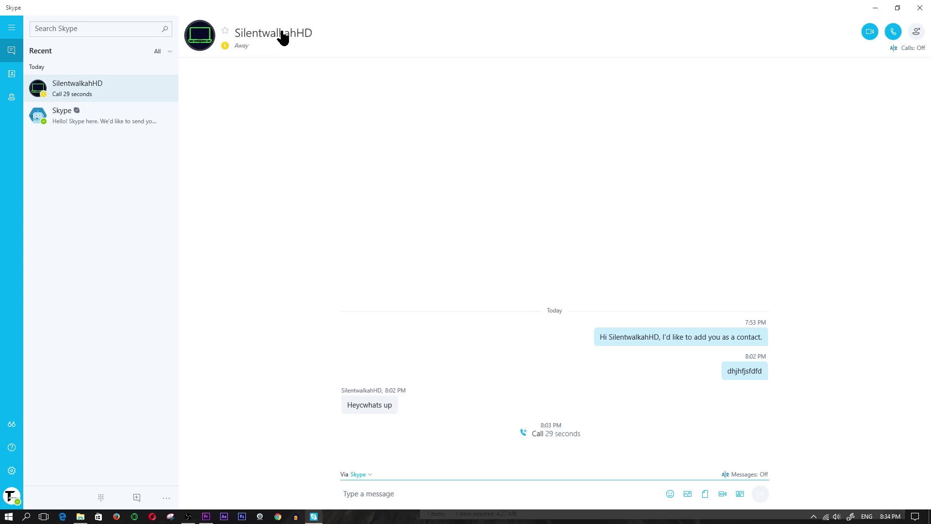
Share the 'Sketch front' USB TYPE C sketch image in the SilentwalkahHD chat
click(688, 493)
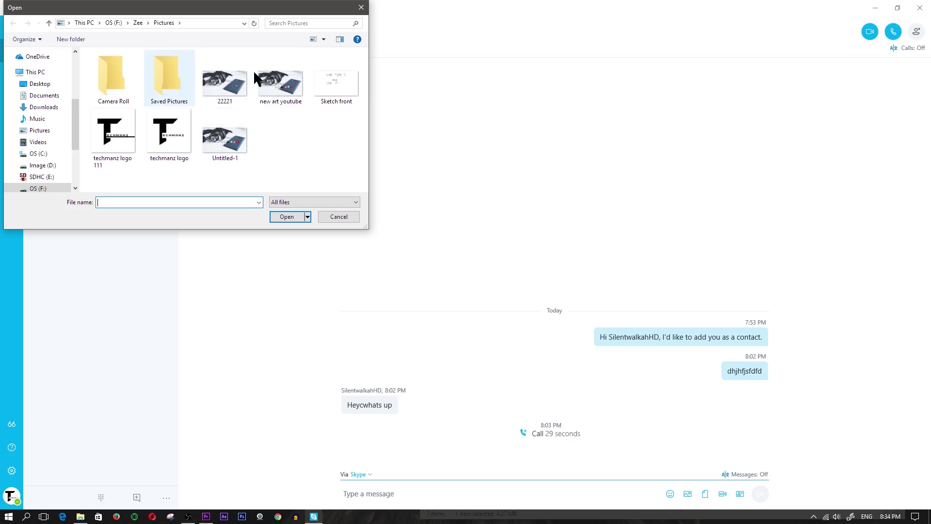
double_click(227, 139)
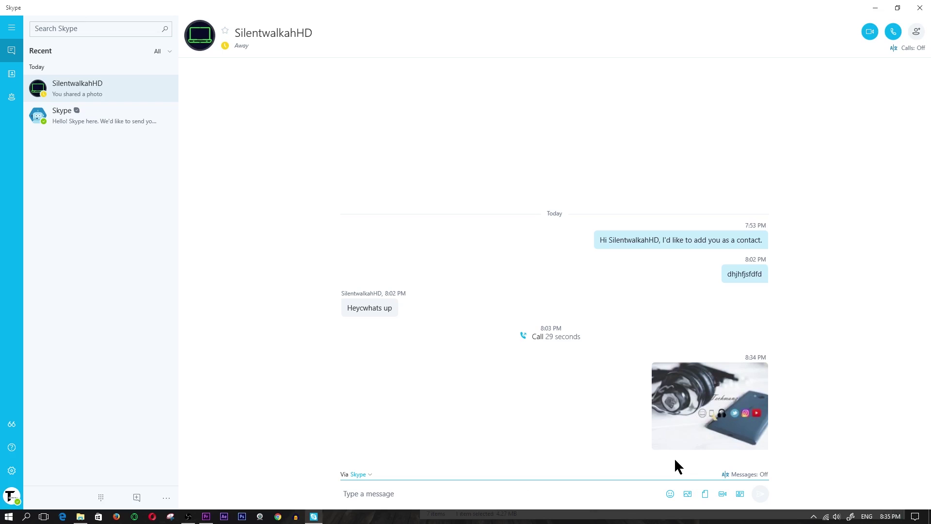
click(356, 11)
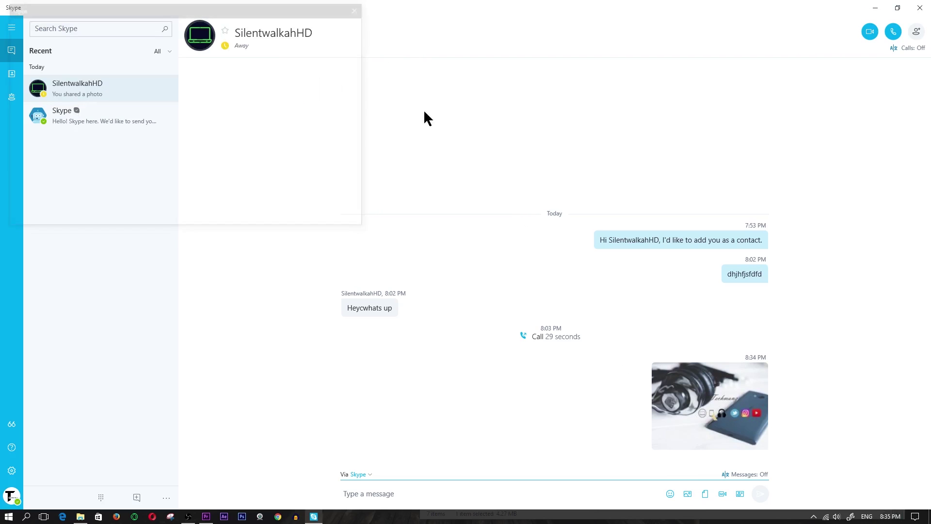
click(706, 493)
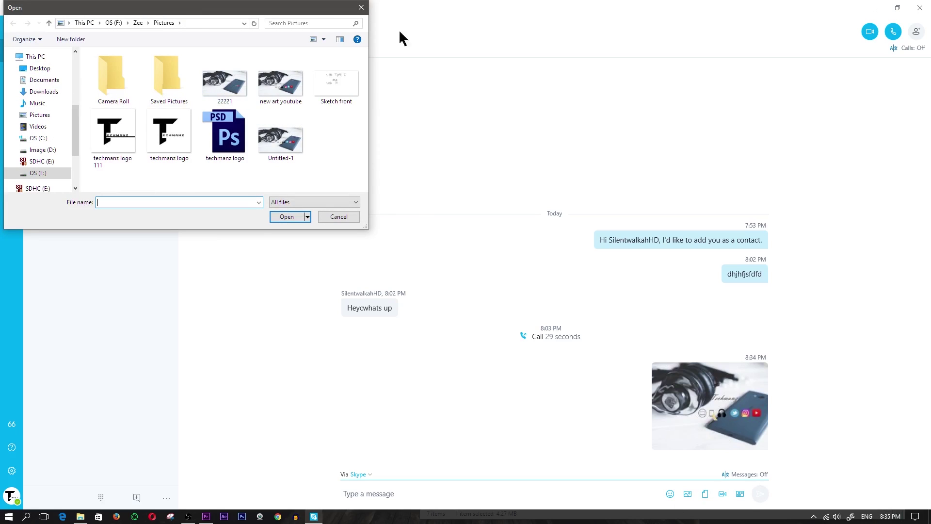
double_click(329, 85)
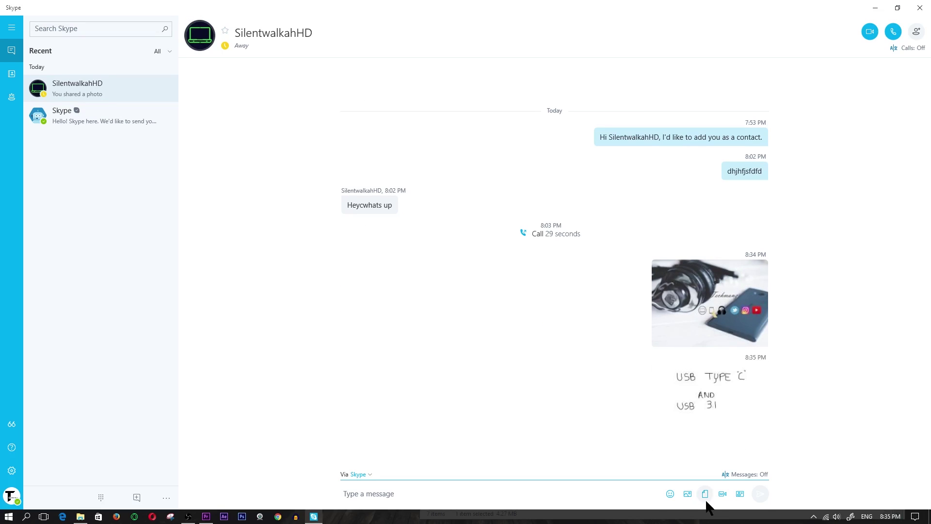
Send a Despicable Me 3 Moji, then the minion 'My song' Moji, in the chat
click(670, 492)
scroll(661, 373, down, 10)
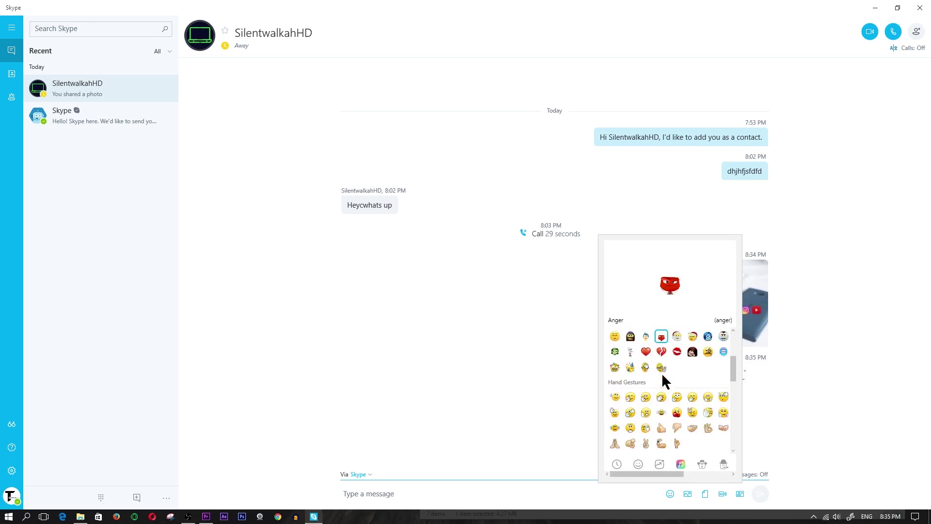
click(659, 465)
scroll(734, 440, down, 3)
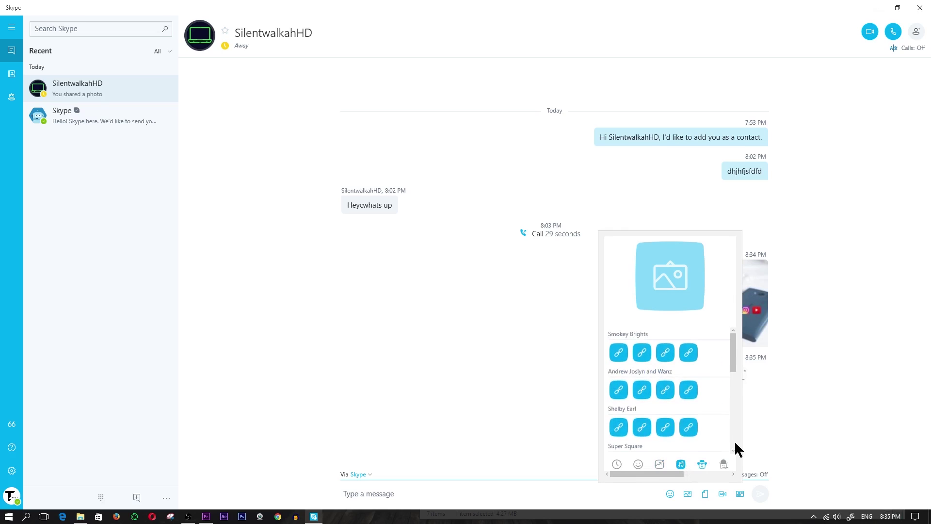
click(660, 464)
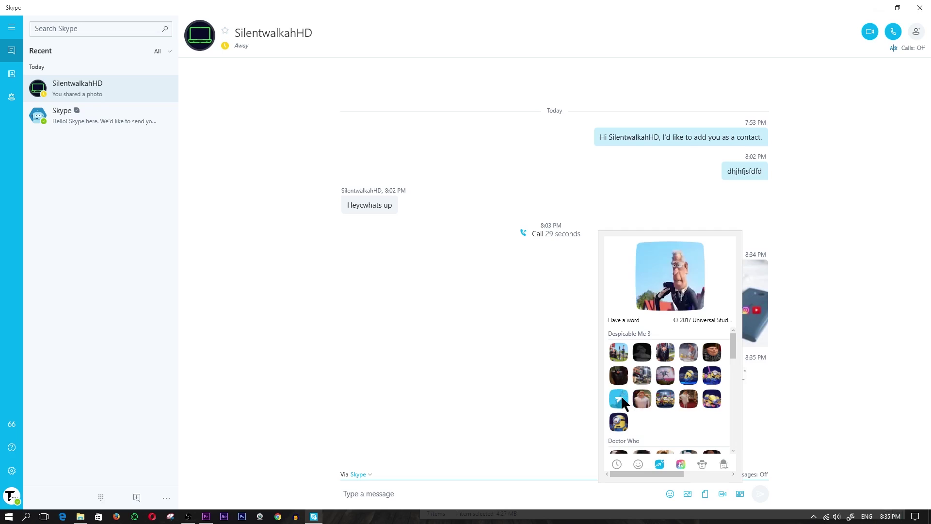
click(621, 400)
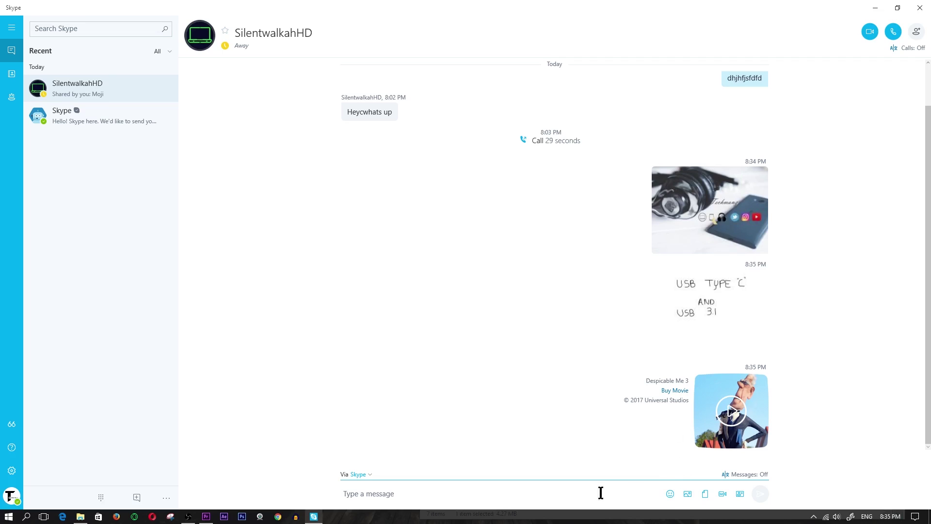
click(671, 493)
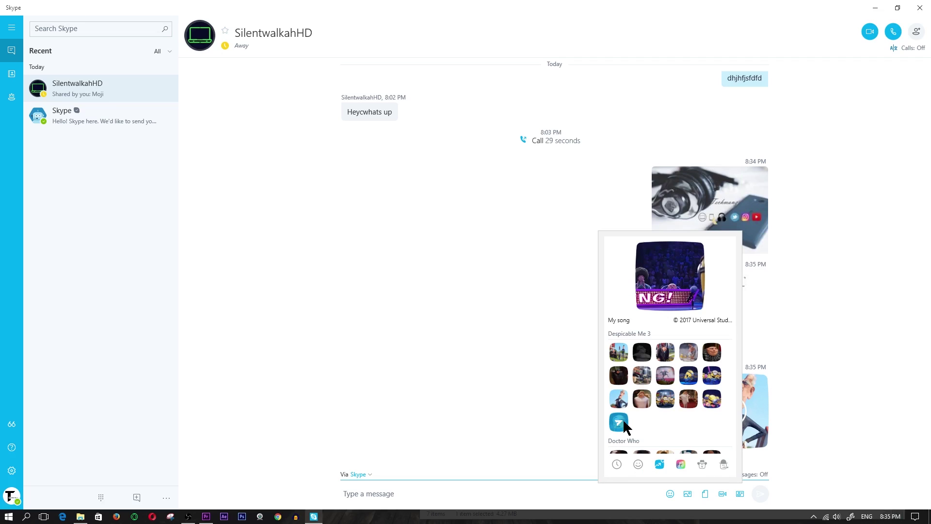
click(624, 420)
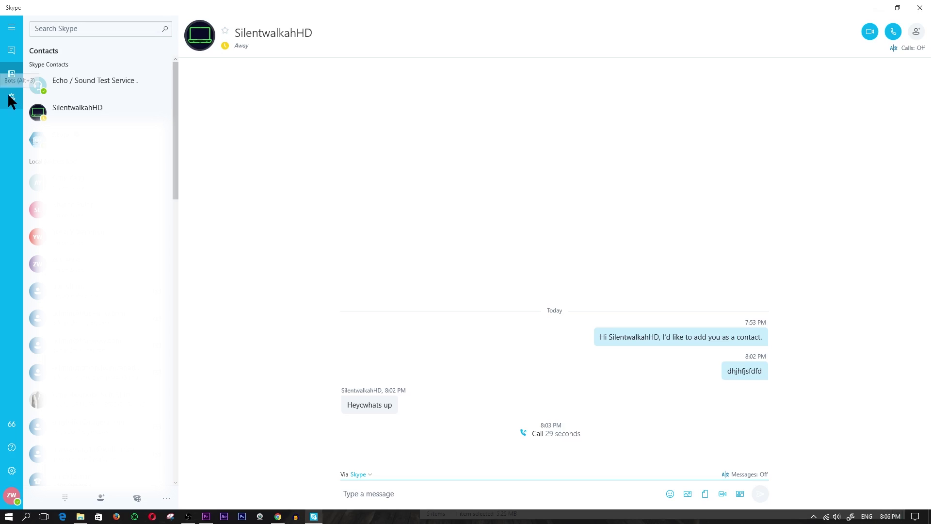
Show the Bots panel and scroll through the full list of available bots
click(11, 97)
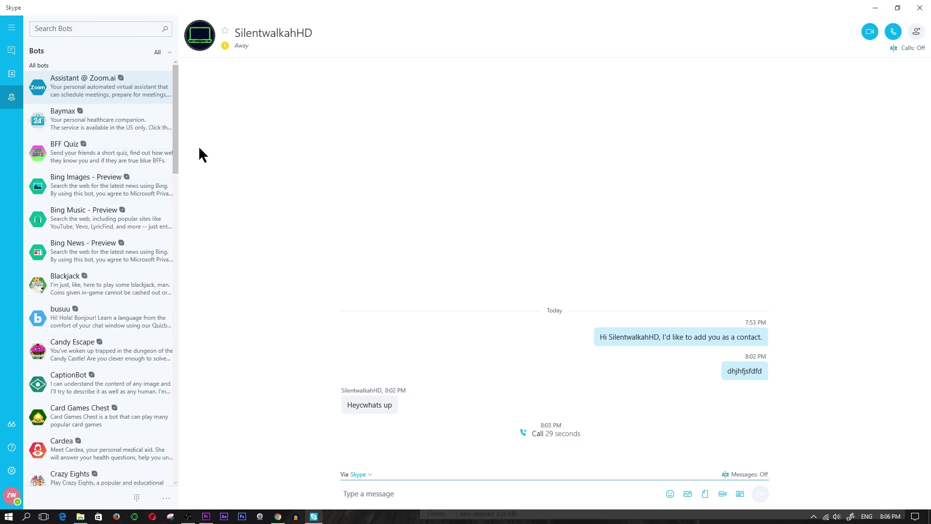
drag(177, 139, 190, 449)
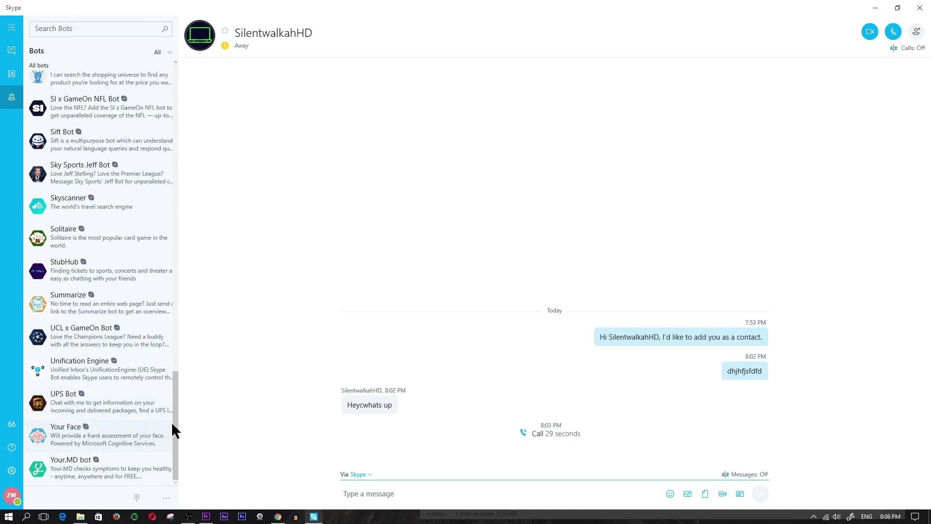
drag(178, 442, 107, 110)
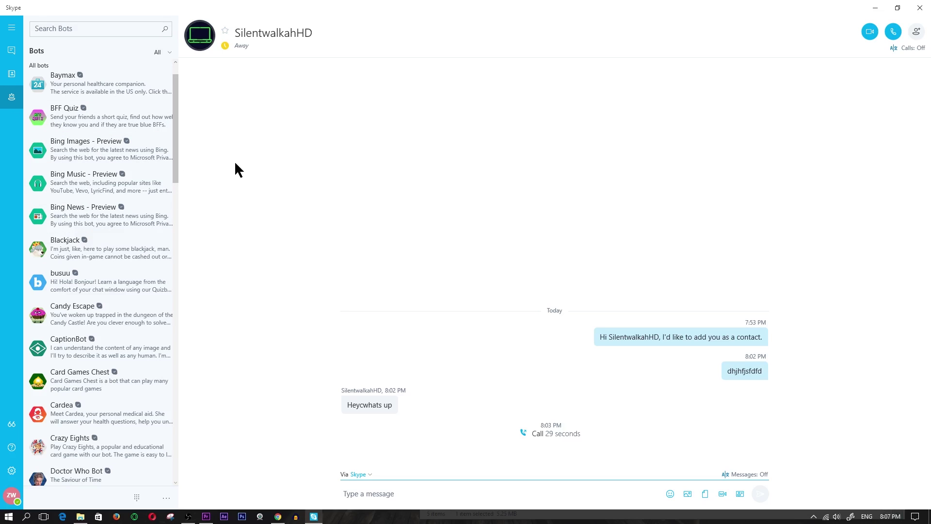
scroll(179, 124, up, 1)
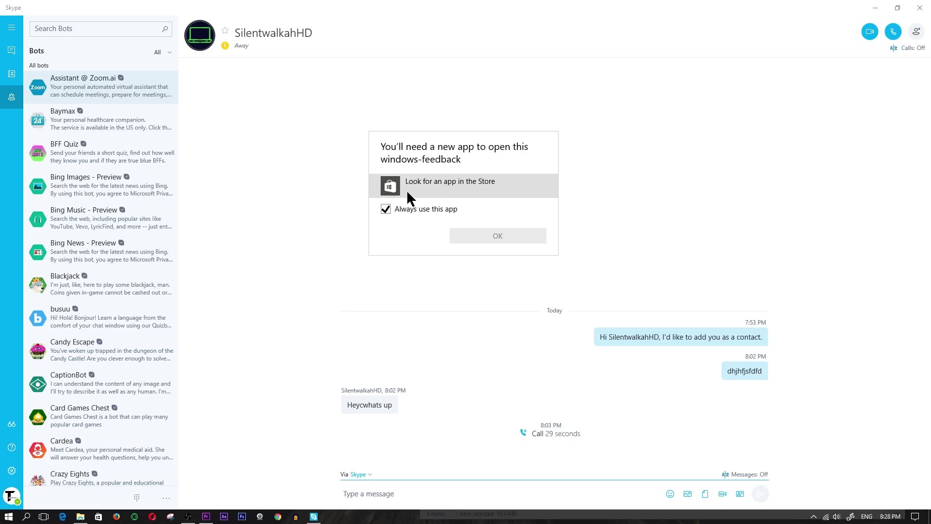
Dismiss the windows-feedback prompt choosing 'Look for an app in the Store', then open Skype Help
click(438, 183)
click(499, 236)
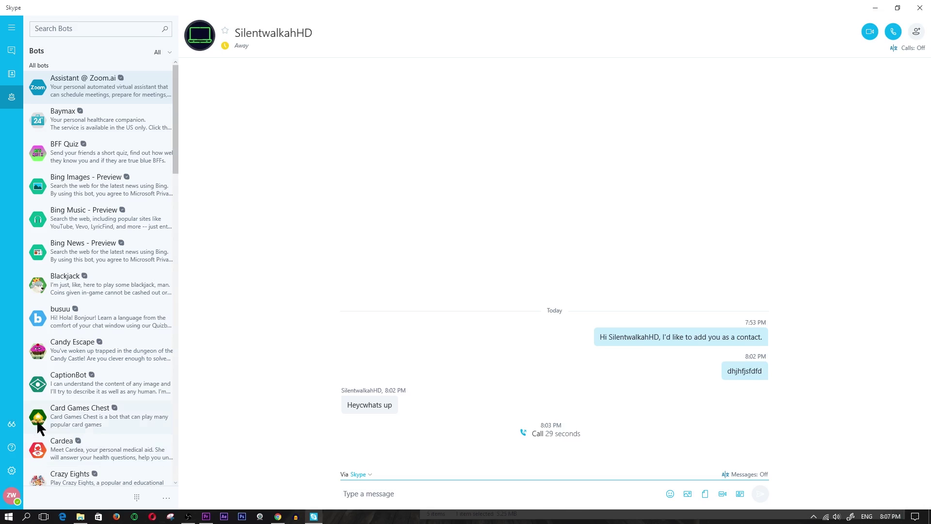
click(10, 446)
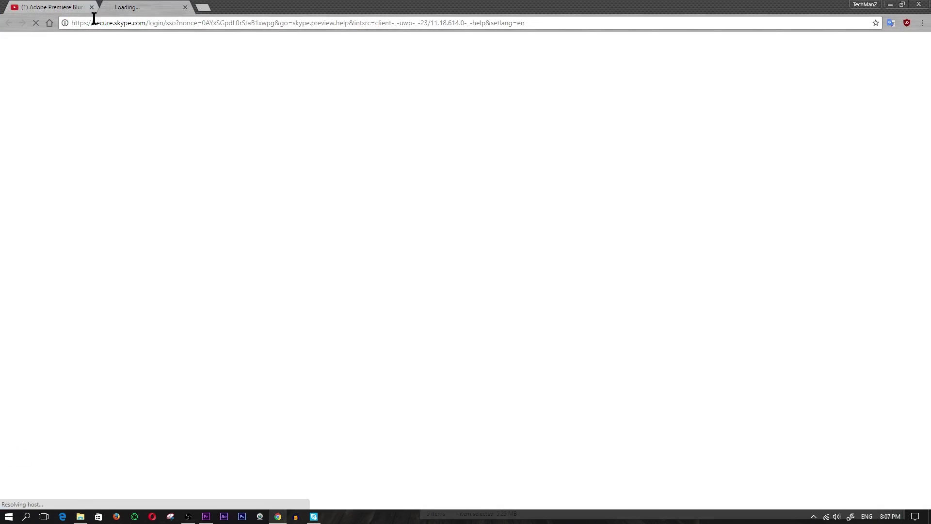
Close the Adobe Premiere Blur tab, then close Chrome after the Skype Support page loads
click(91, 7)
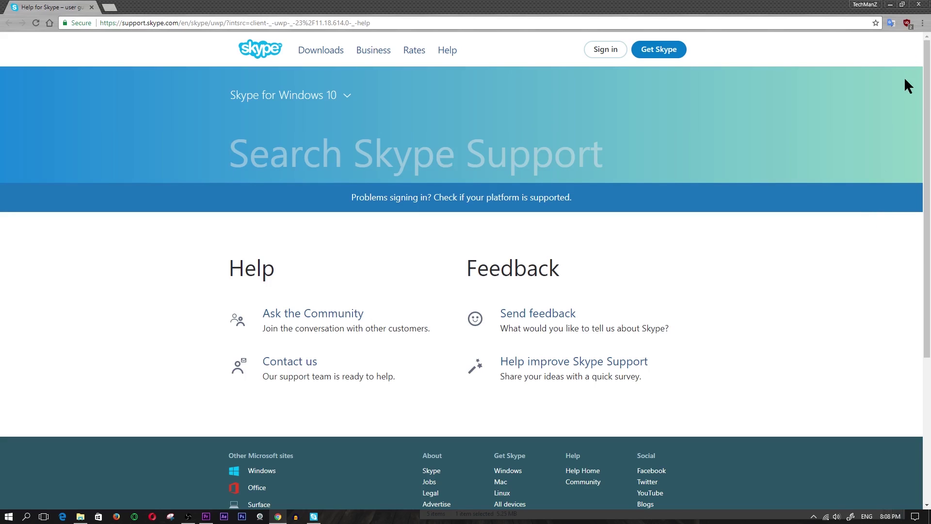
click(919, 5)
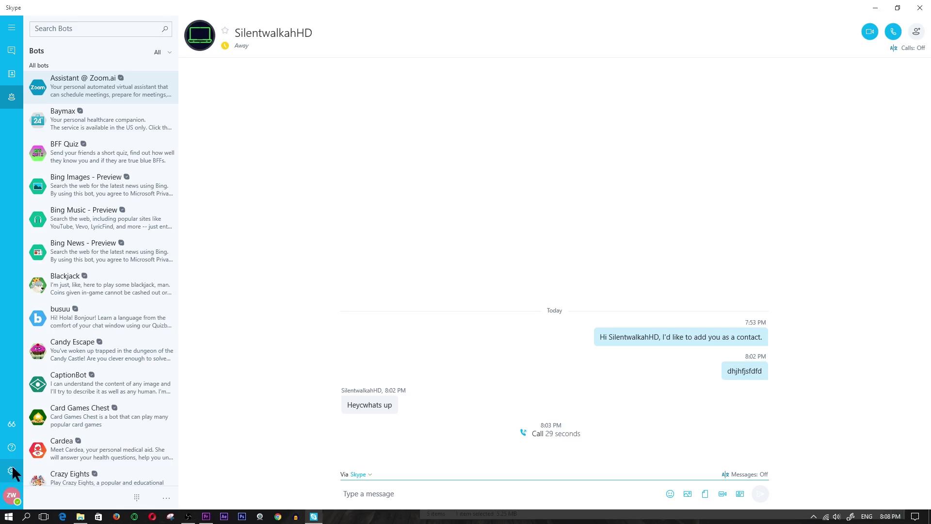
Browse the Skype settings, then view the account profile showing mood 'at the gym' and Online
click(12, 471)
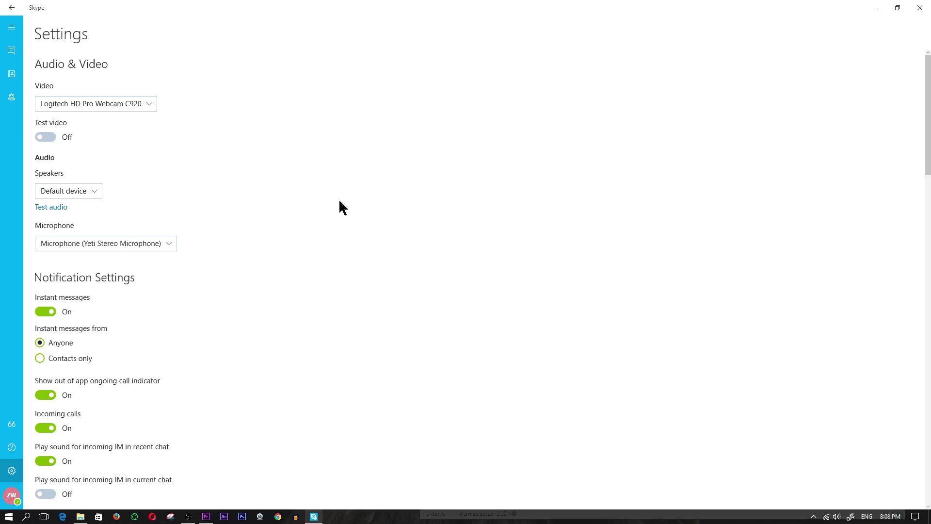
drag(927, 141, 921, 104)
click(12, 499)
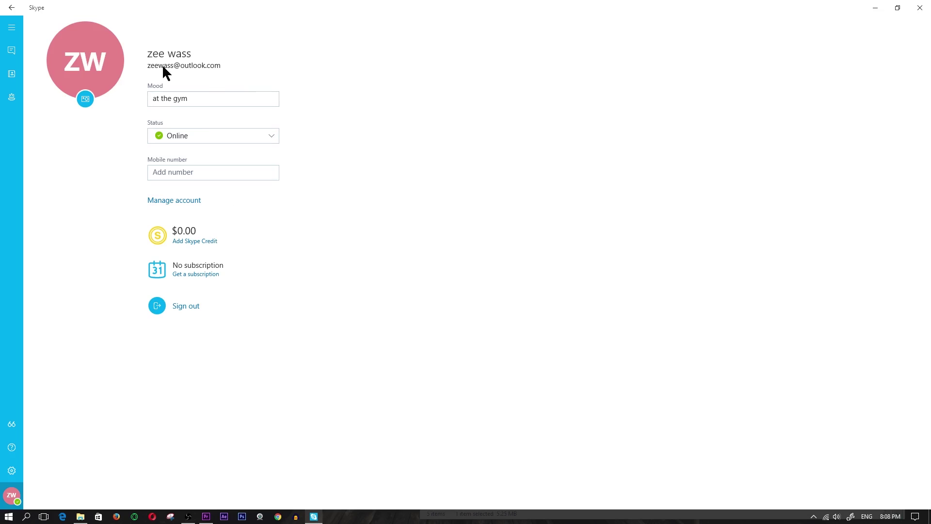
click(207, 175)
Replace the ZW initials avatar with the techmanz logo image from disk and save it
click(86, 99)
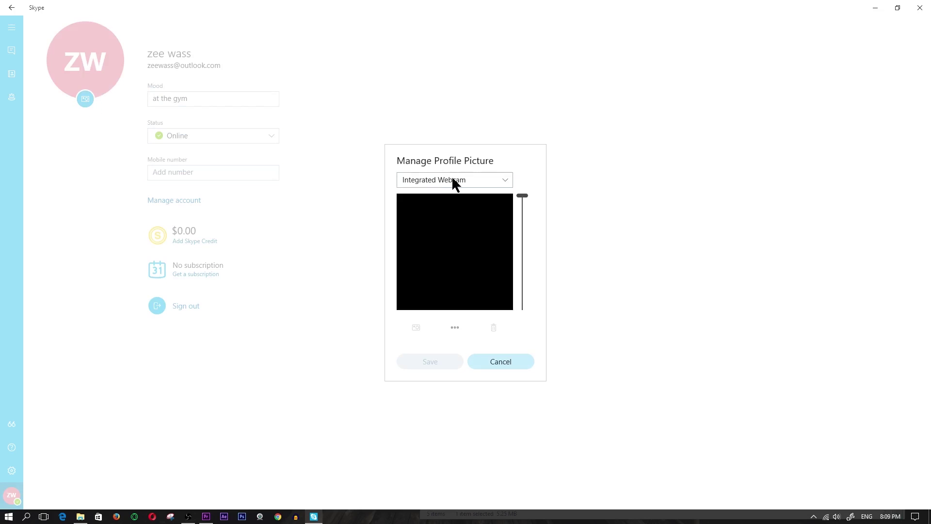
click(485, 185)
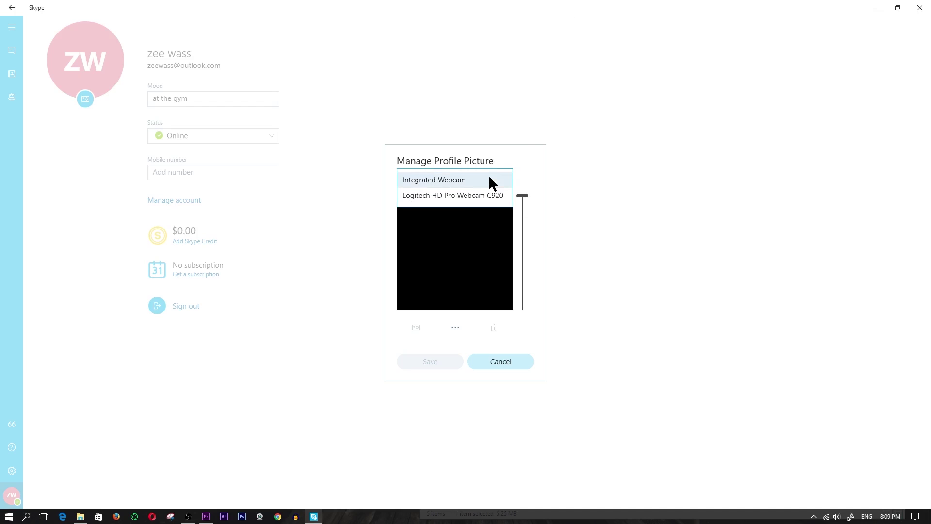
click(461, 179)
click(455, 327)
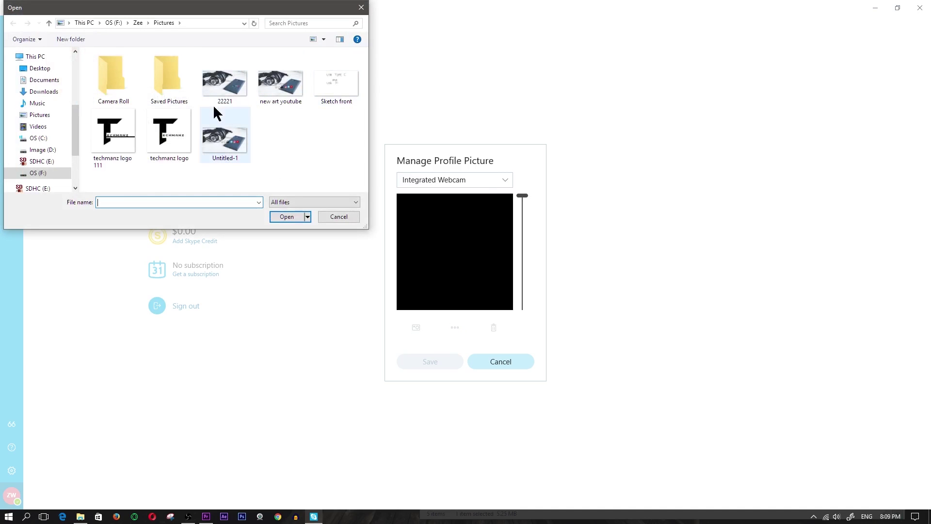
double_click(171, 134)
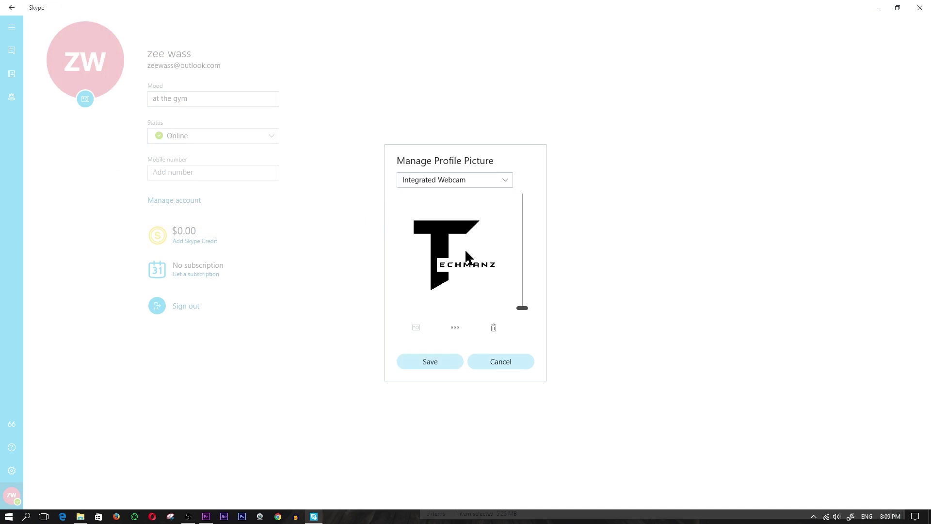
click(435, 363)
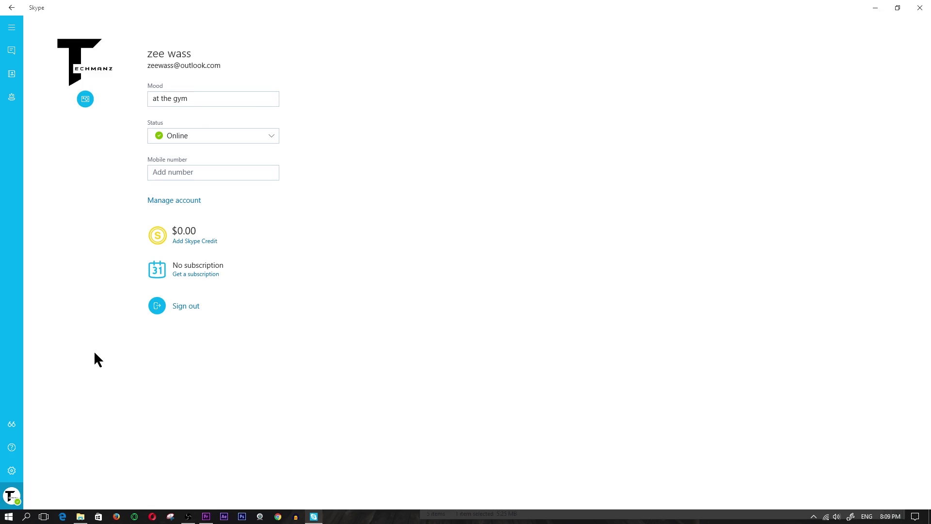
click(11, 27)
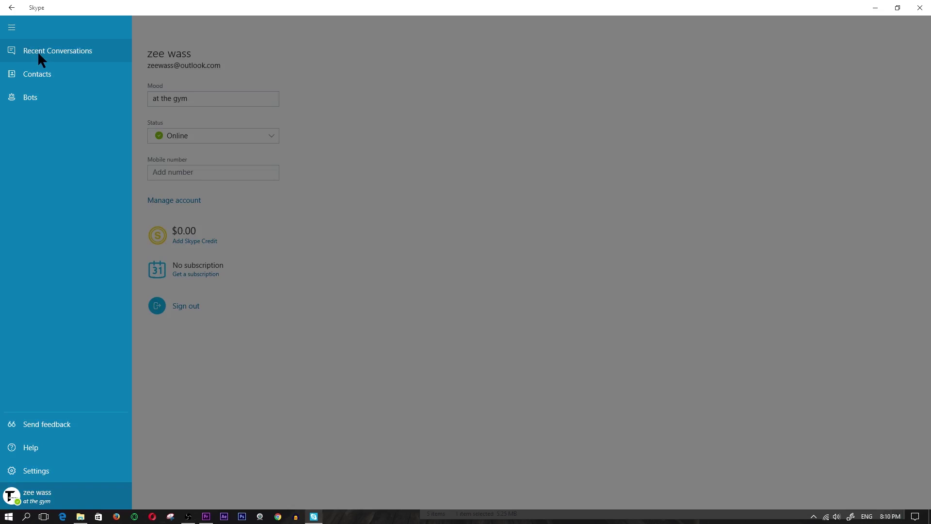
click(48, 51)
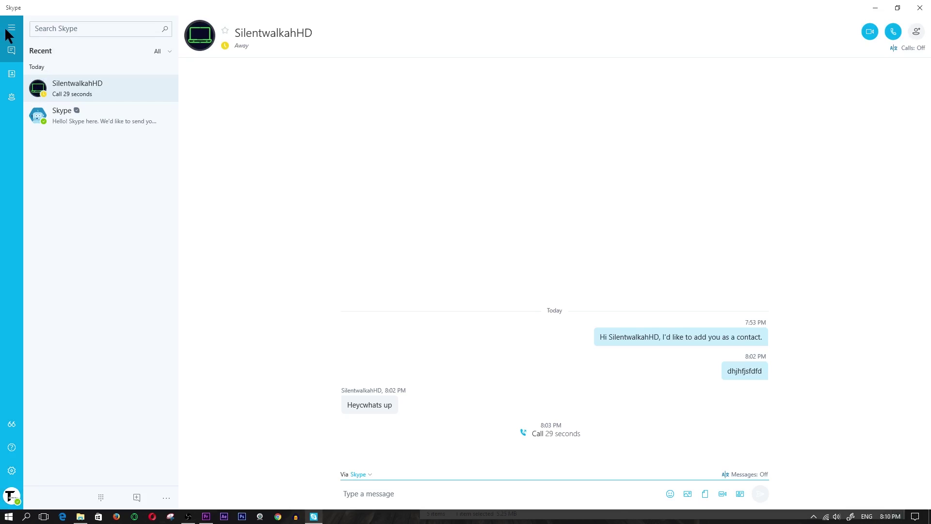
click(8, 28)
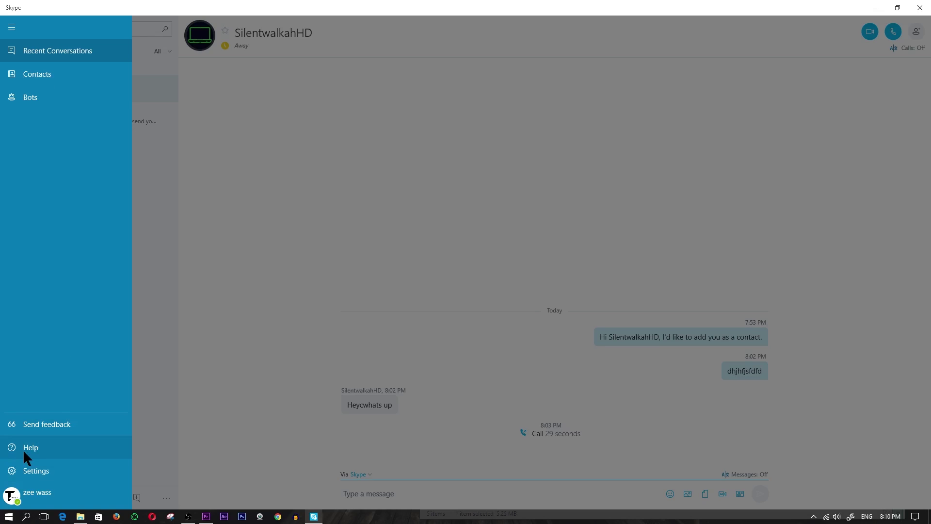
click(37, 493)
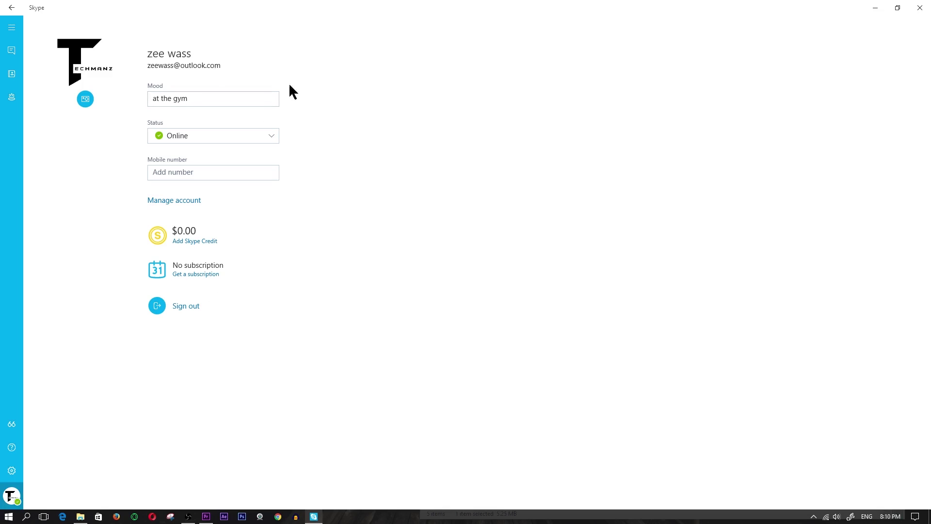